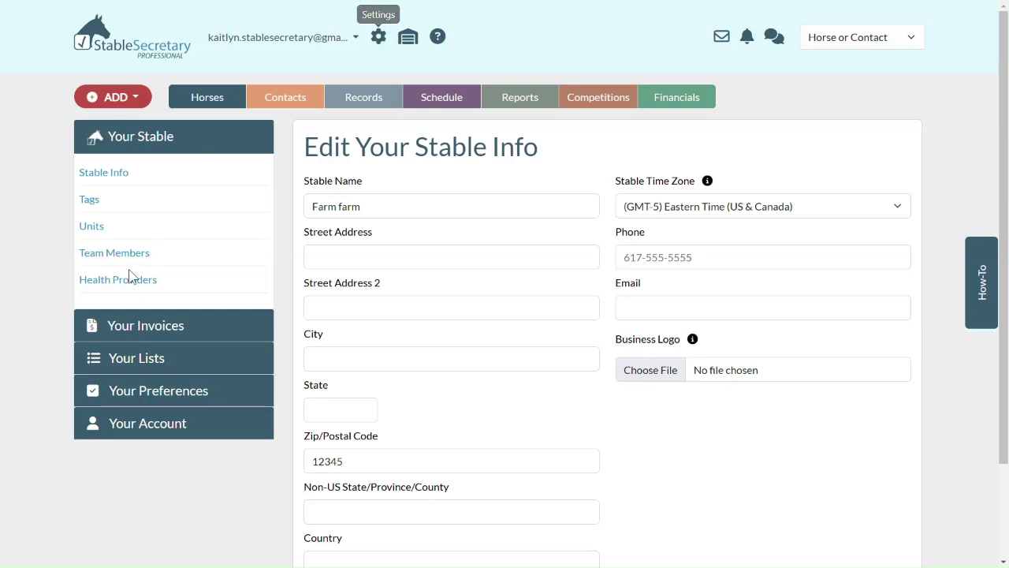
Browse the stable's customizable lists in the settings and open the Feeds list under Horse Information.
left_click(155, 361)
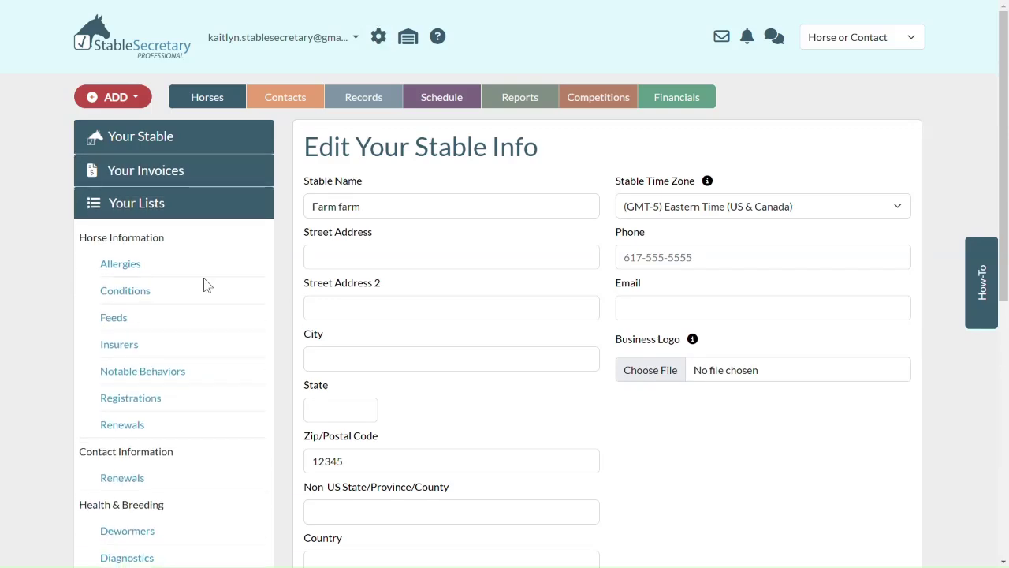
scroll(210, 255, "down", 2)
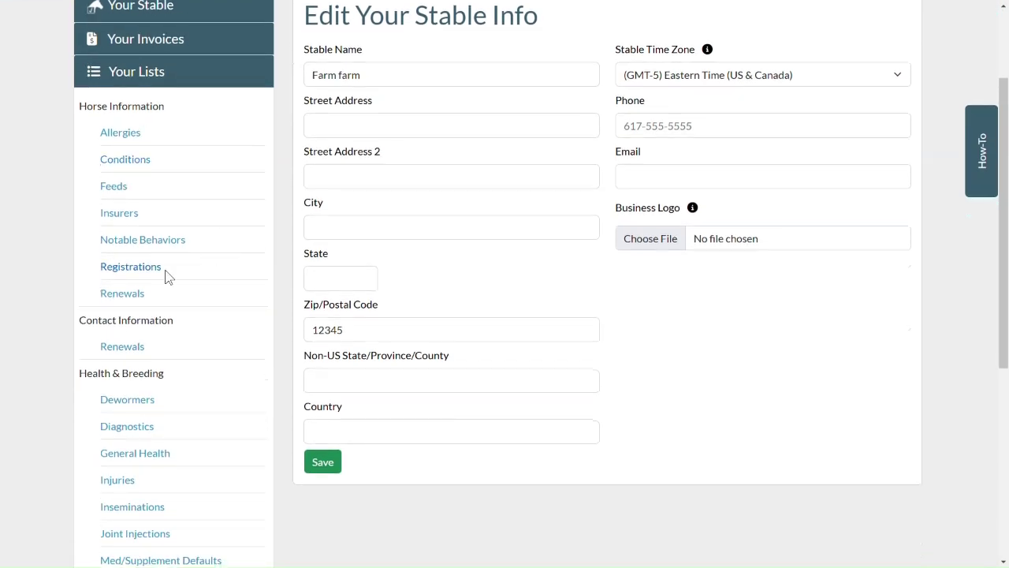
scroll(167, 274, "down", 1)
scroll(167, 274, "down", 2)
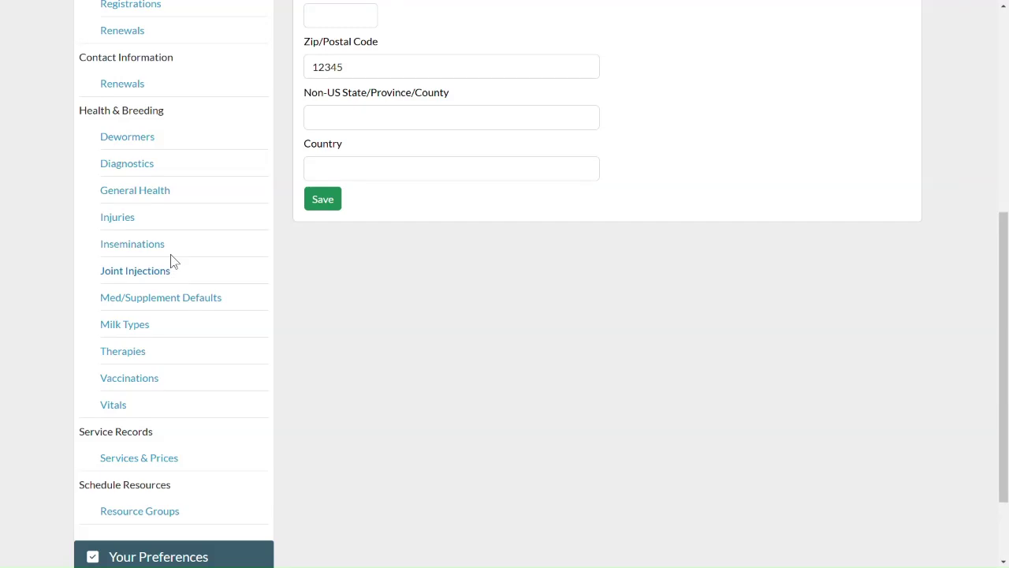
scroll(239, 137, "up", 3)
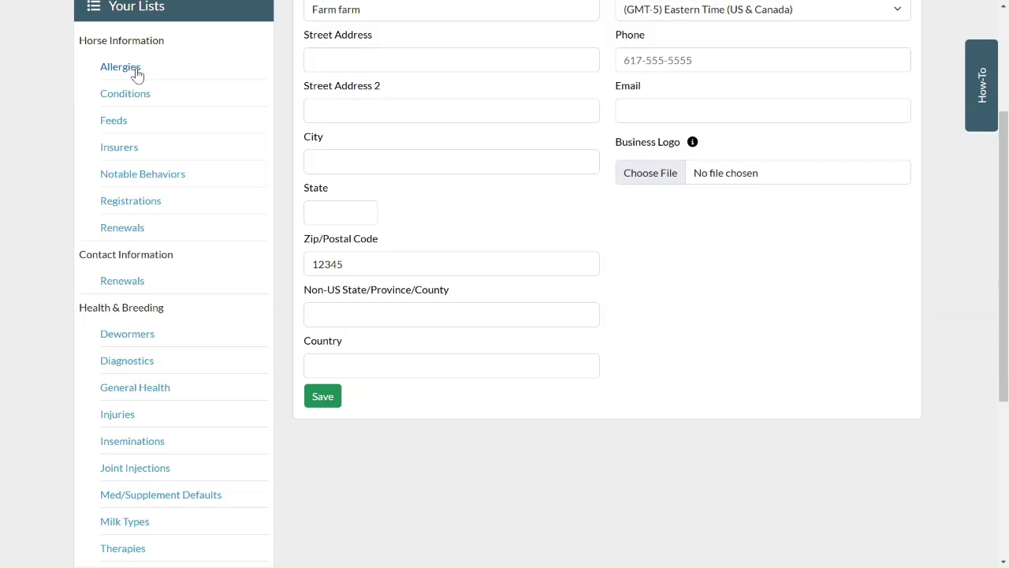
left_click(122, 123)
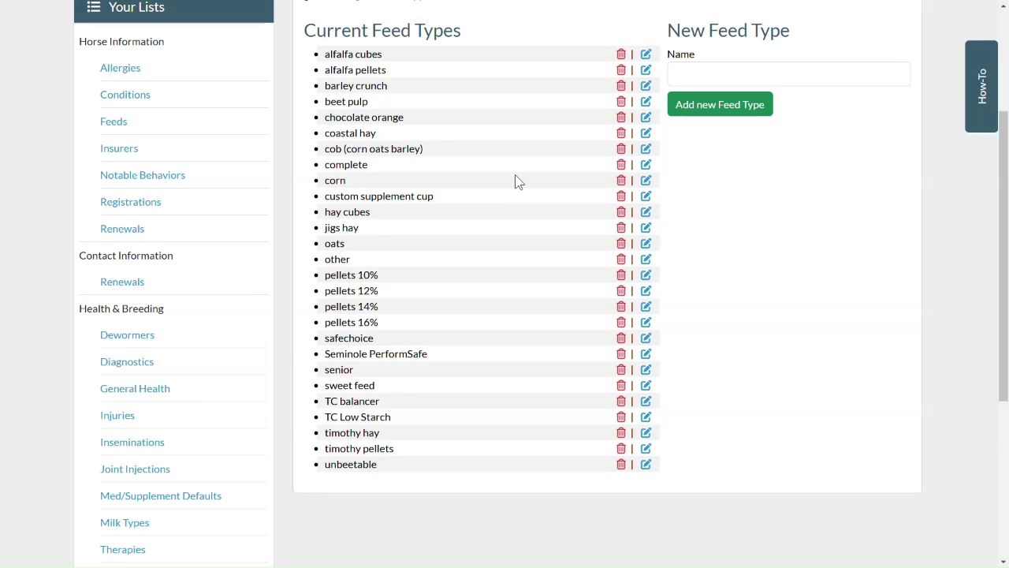
scroll(516, 180, "up", 3)
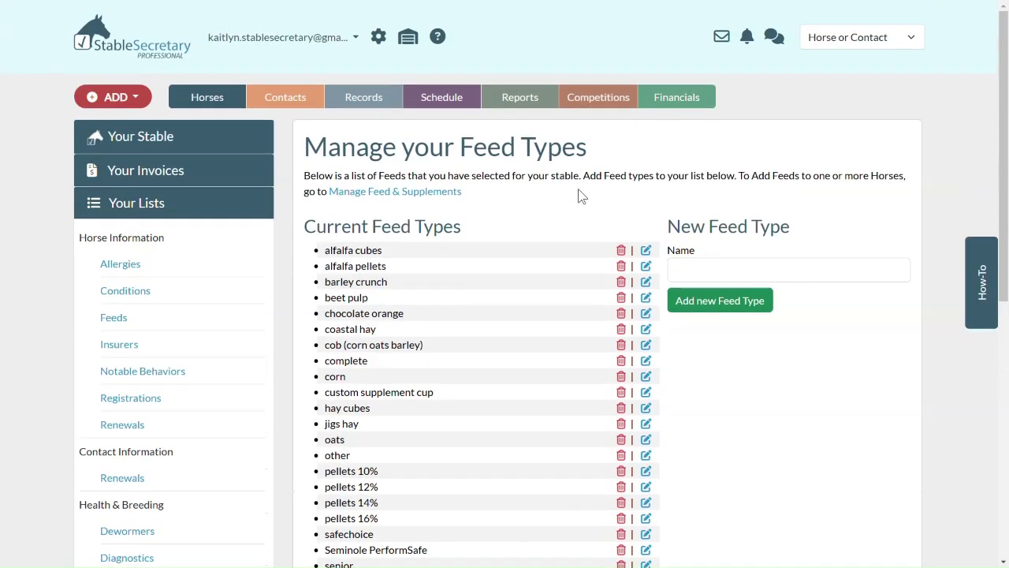
scroll(580, 194, "down", 2)
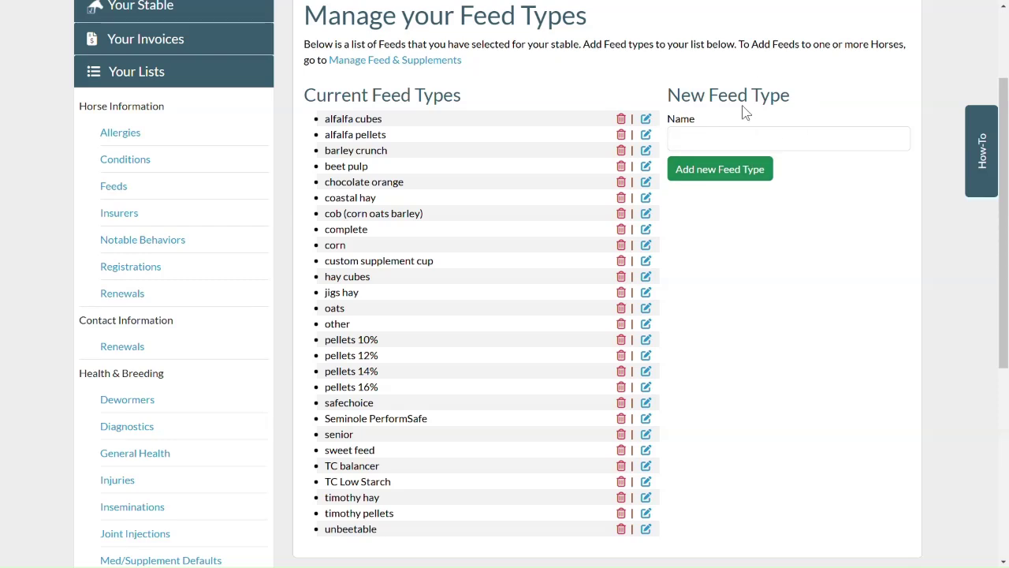
Add a feed type named "new feed type" and check it in the list of current feed types.
left_click(746, 148)
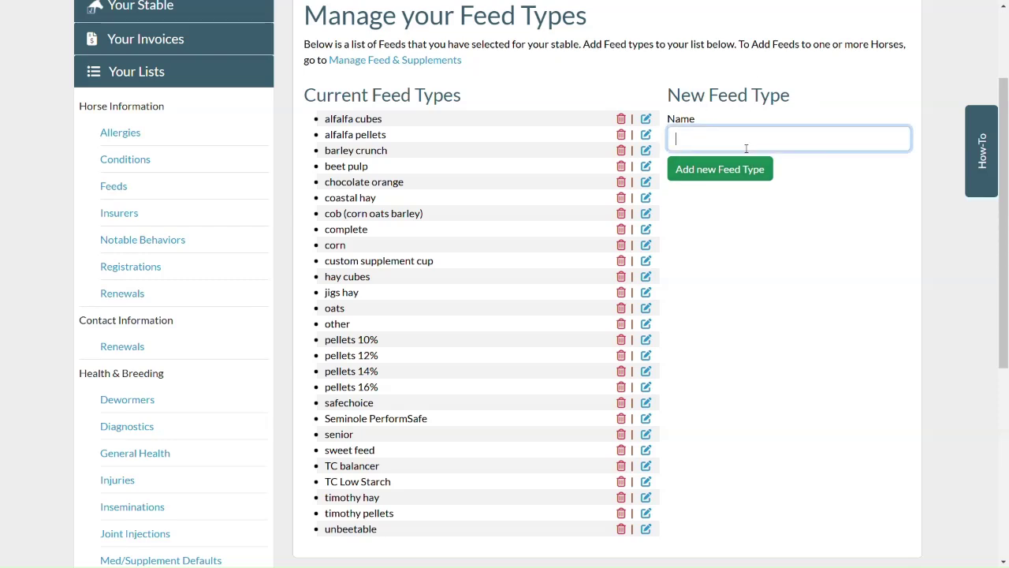
type("new feed type")
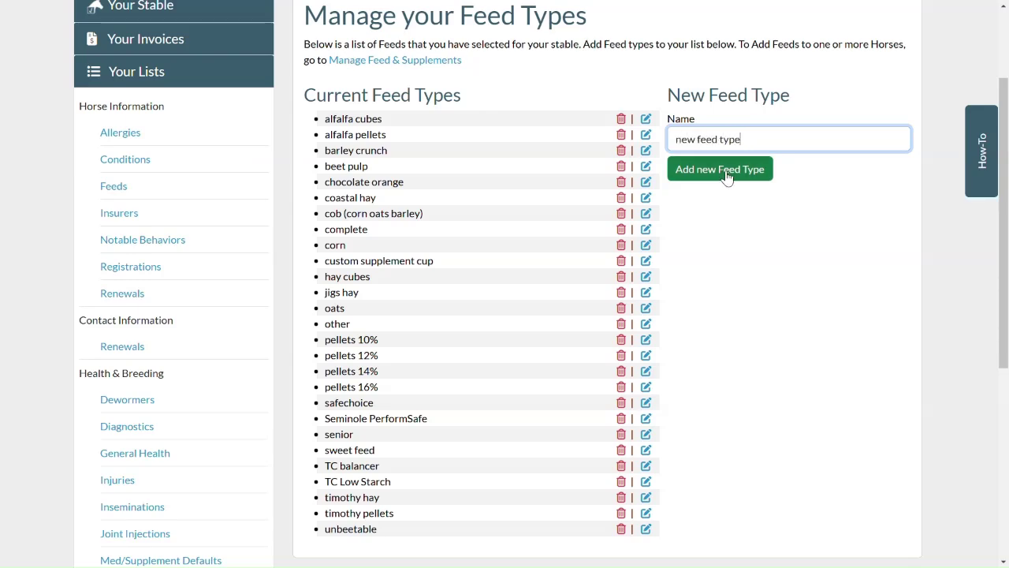
left_click(721, 175)
scroll(534, 254, "up", 3)
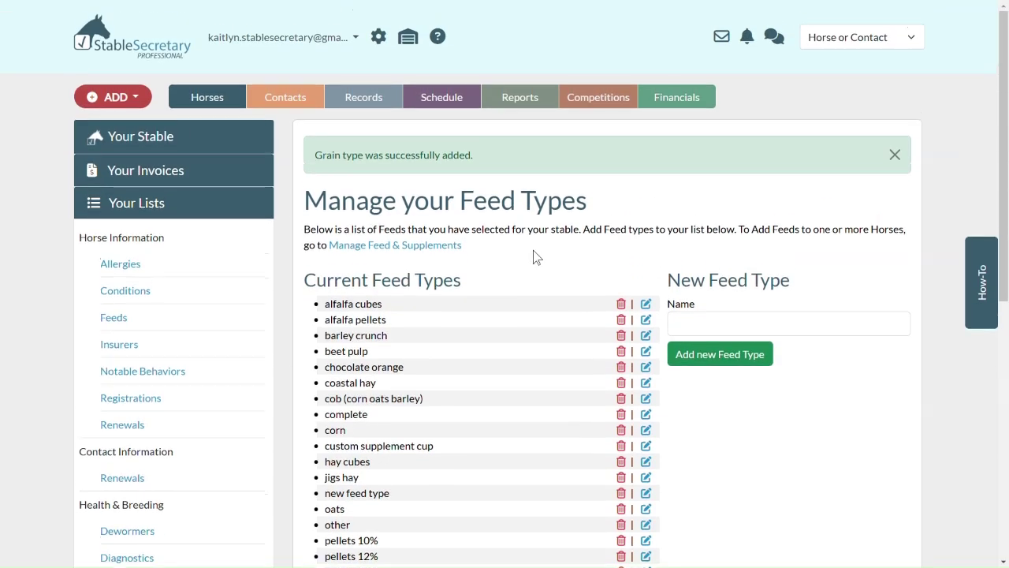
scroll(534, 255, "down", 1)
scroll(463, 260, "down", 4)
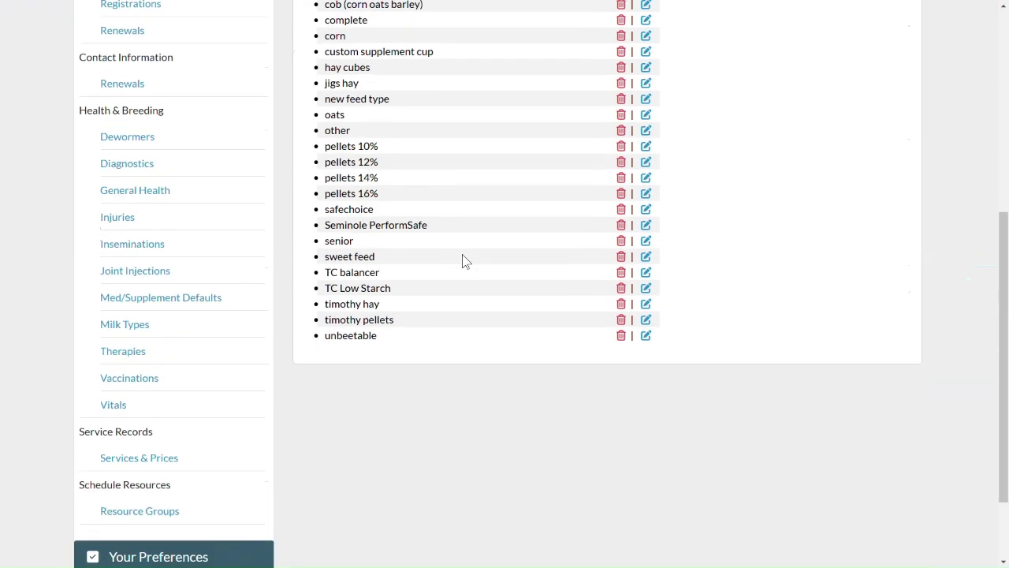
scroll(462, 254, "up", 4)
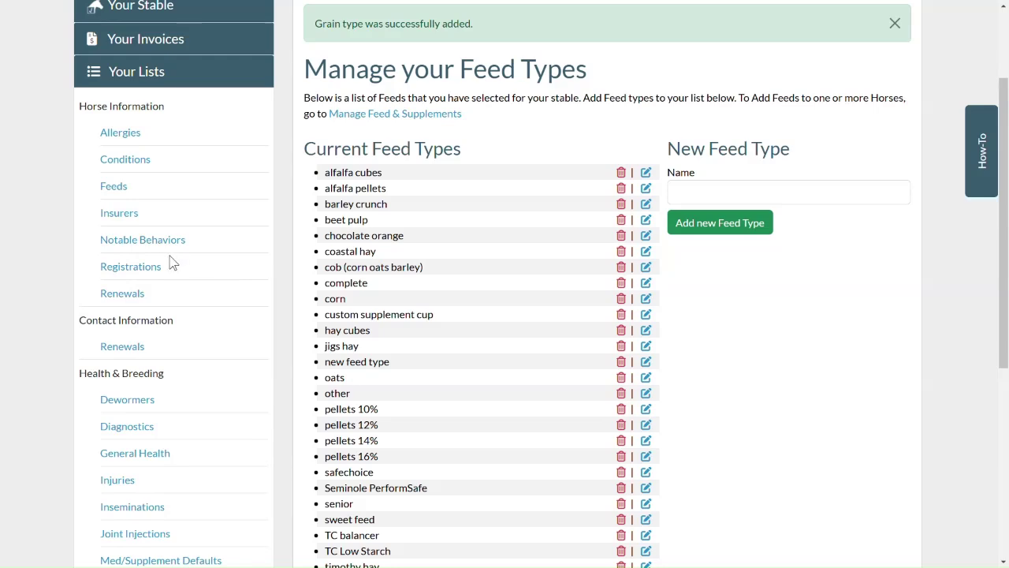
Open the horse Registrations list and review the current identifier types.
left_click(150, 273)
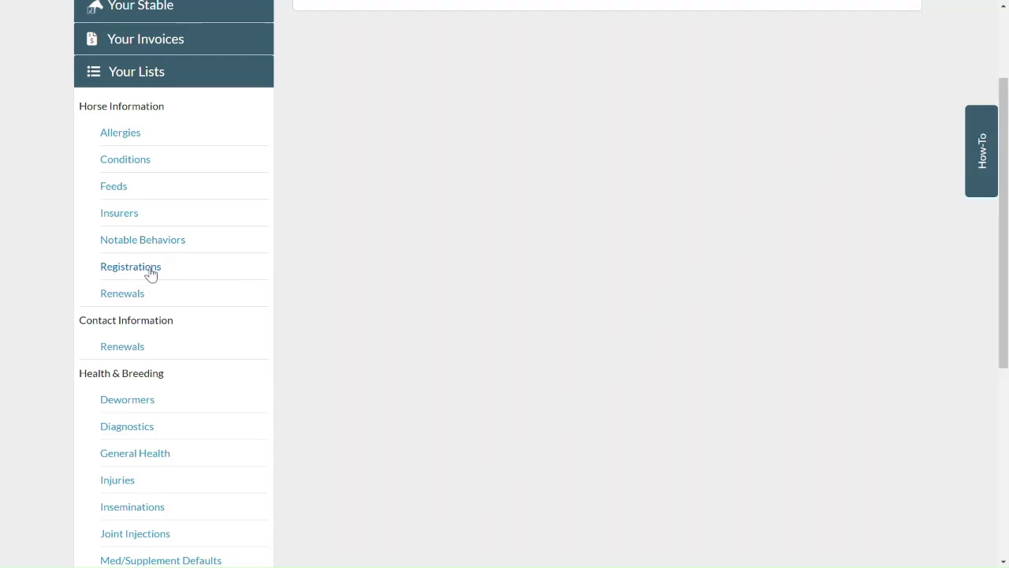
scroll(145, 273, "up", 2)
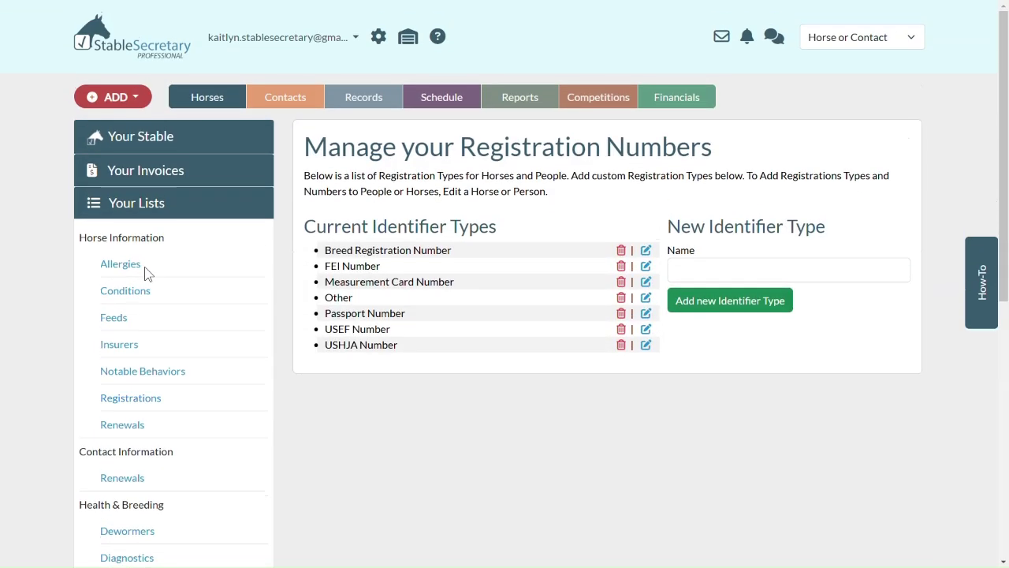
scroll(147, 273, "down", 1)
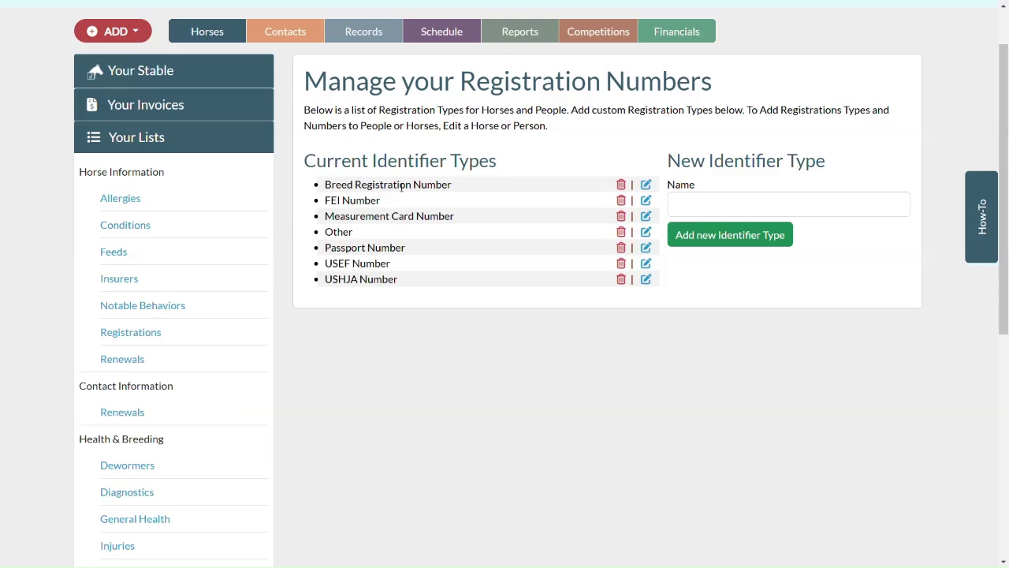
Open the Renewals list under Horse Information and review the horse renewal types.
scroll(273, 244, "down", 1)
left_click(141, 294)
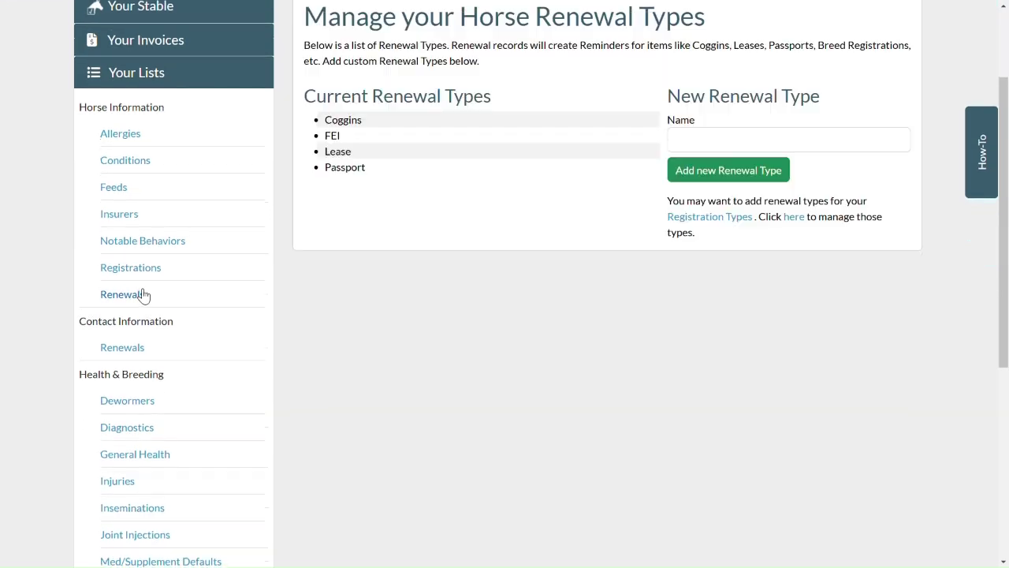
scroll(390, 221, "up", 2)
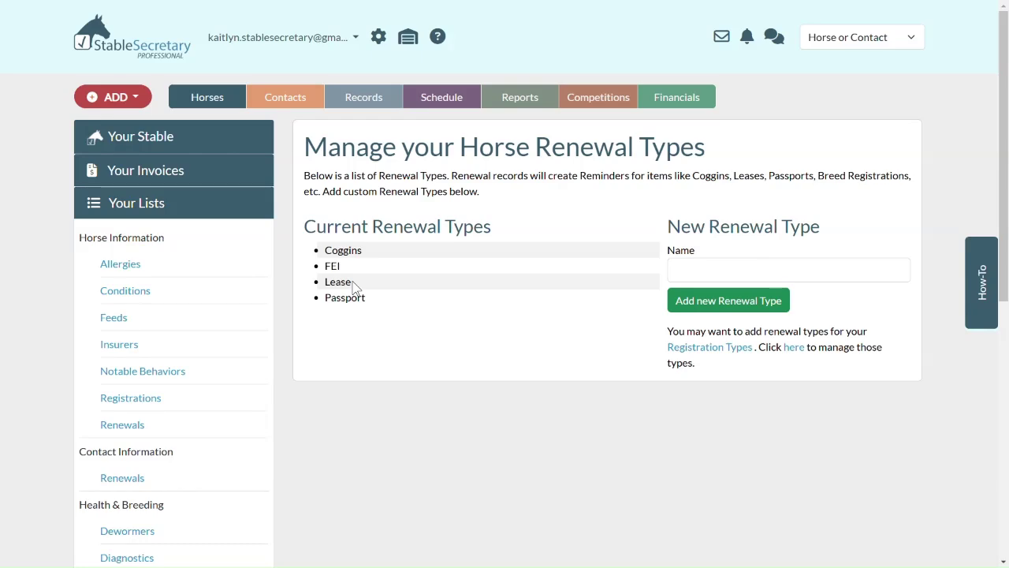
Open the Renewals list under Contact Information and review the contact renewal types.
scroll(354, 288, "down", 3)
left_click(139, 284)
scroll(401, 181, "up", 3)
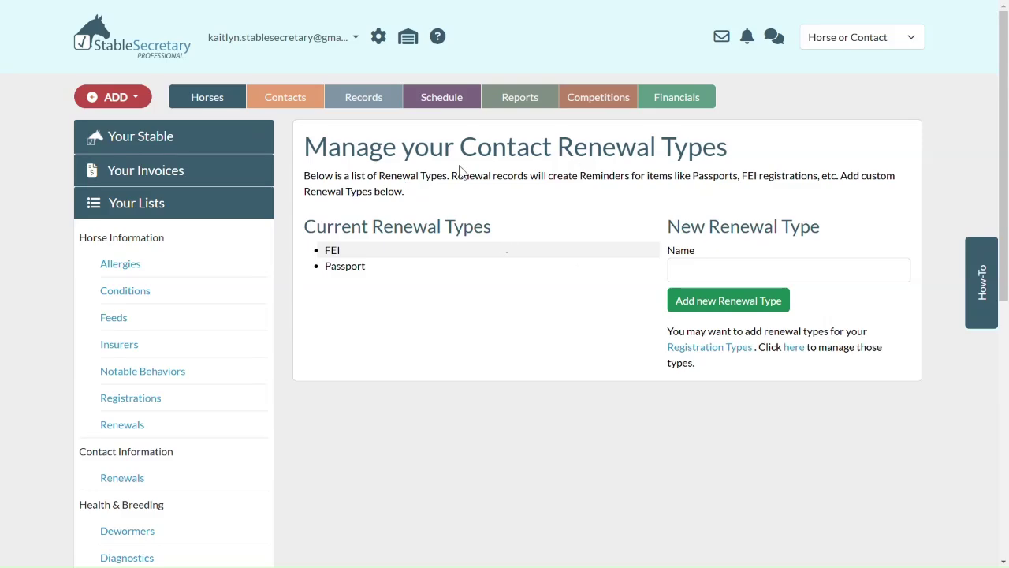
Open the Vaccinations list under Health & Breeding and review the current vaccination types.
scroll(463, 172, "down", 2)
scroll(463, 173, "down", 4)
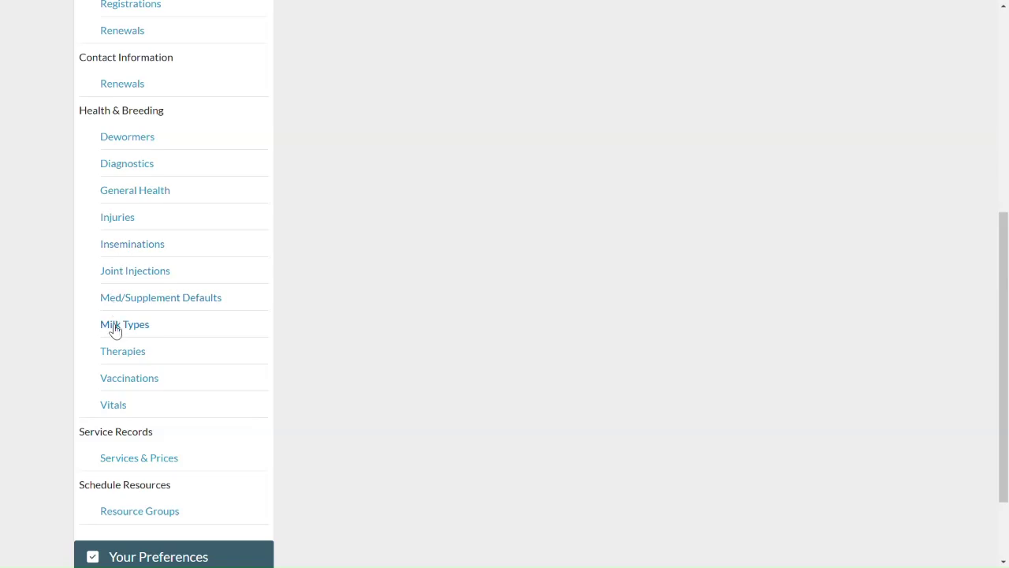
left_click(130, 383)
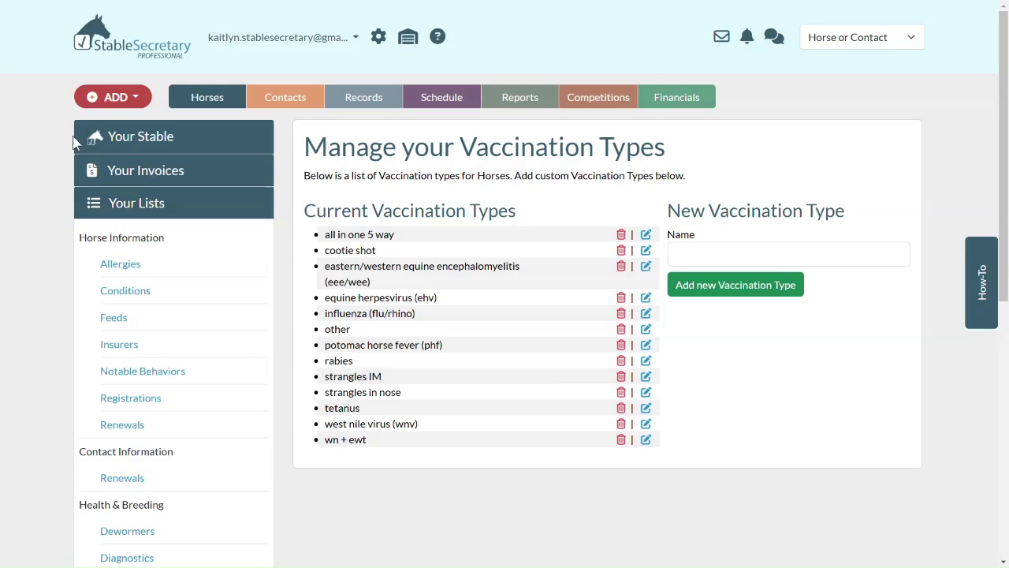
Start a health record of type Vaccination for the horse Angel and view the vaccination types it offers.
left_click(115, 97)
left_click(113, 190)
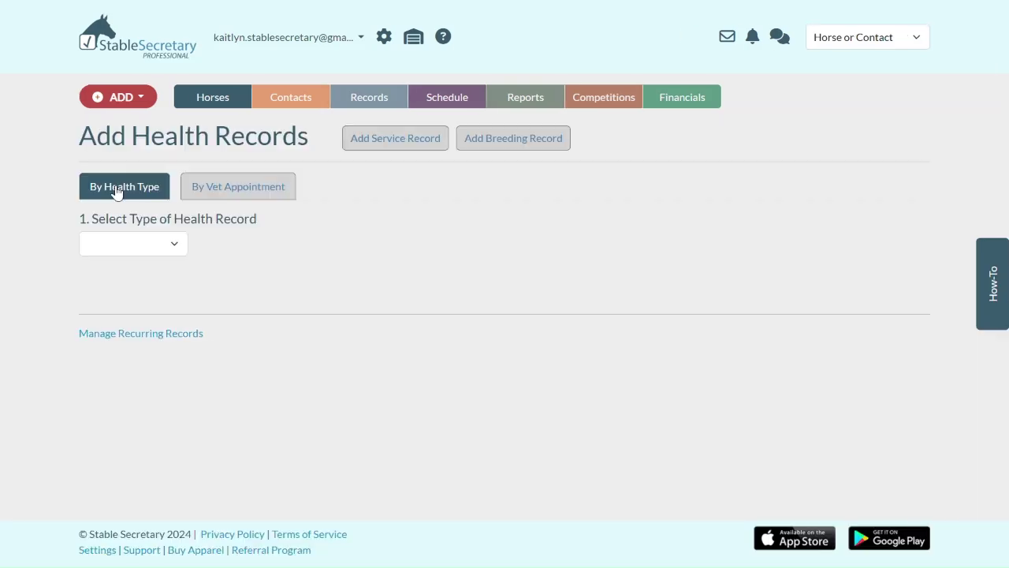
left_click(159, 251)
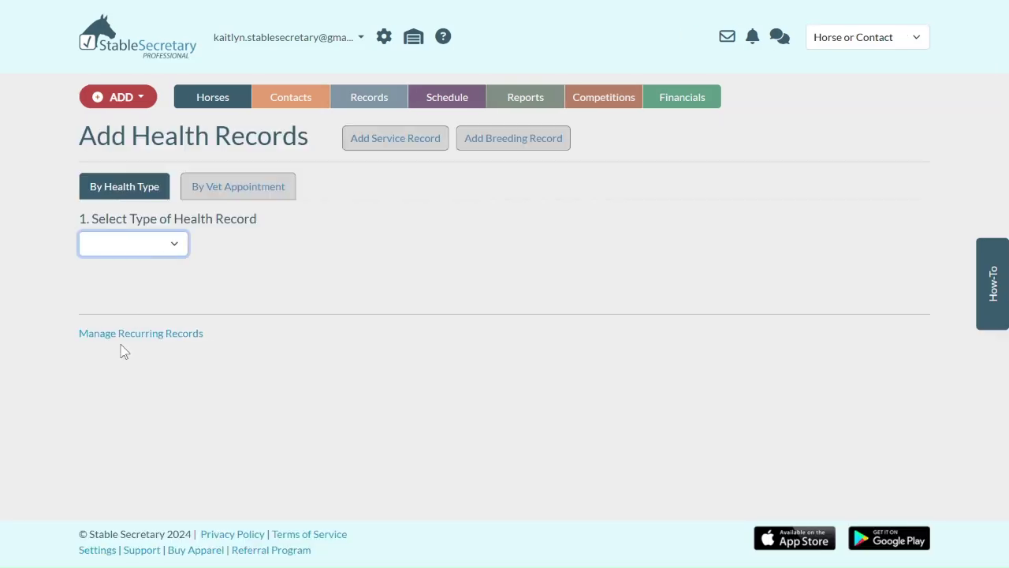
left_click(124, 476)
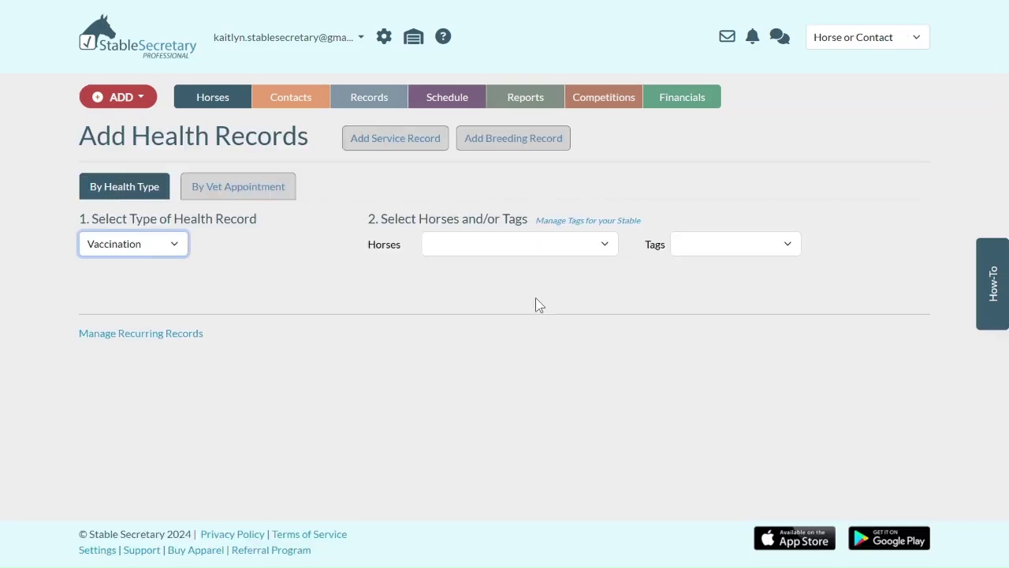
left_click(533, 253)
left_click(463, 309)
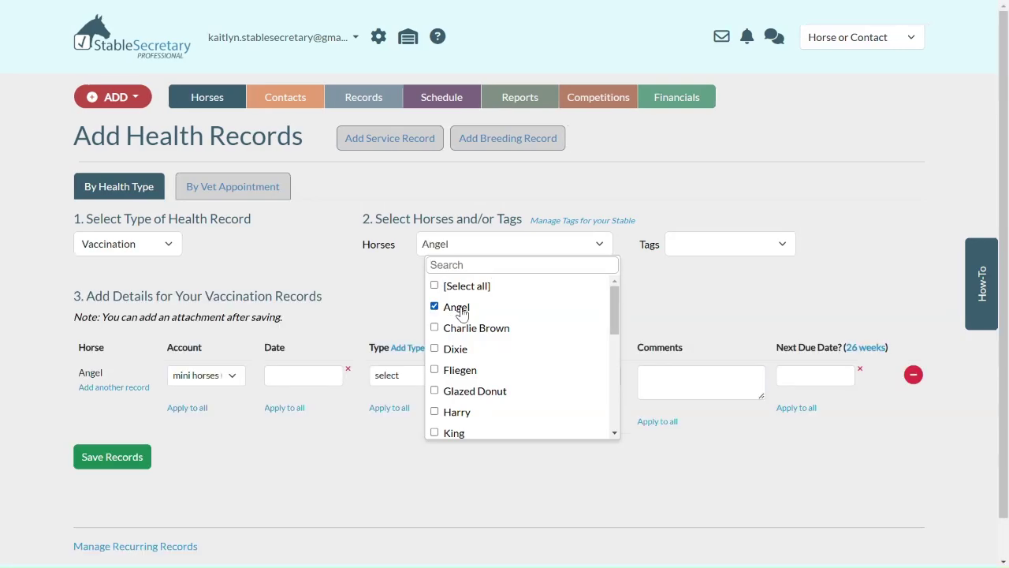
left_click(359, 284)
left_click(436, 378)
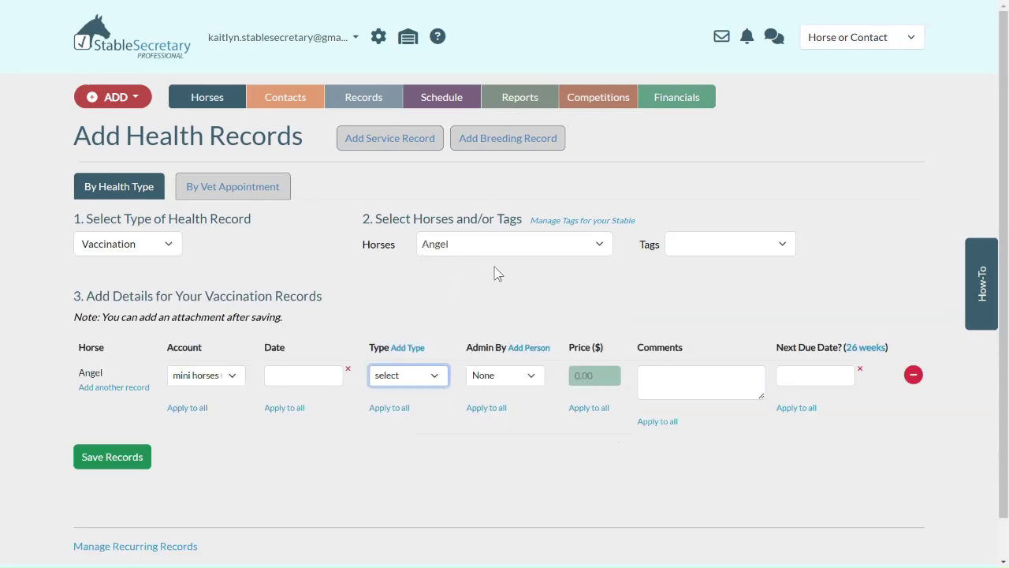
Return to the stable's lists in the settings and open Services & Prices under Service Records.
left_click(380, 41)
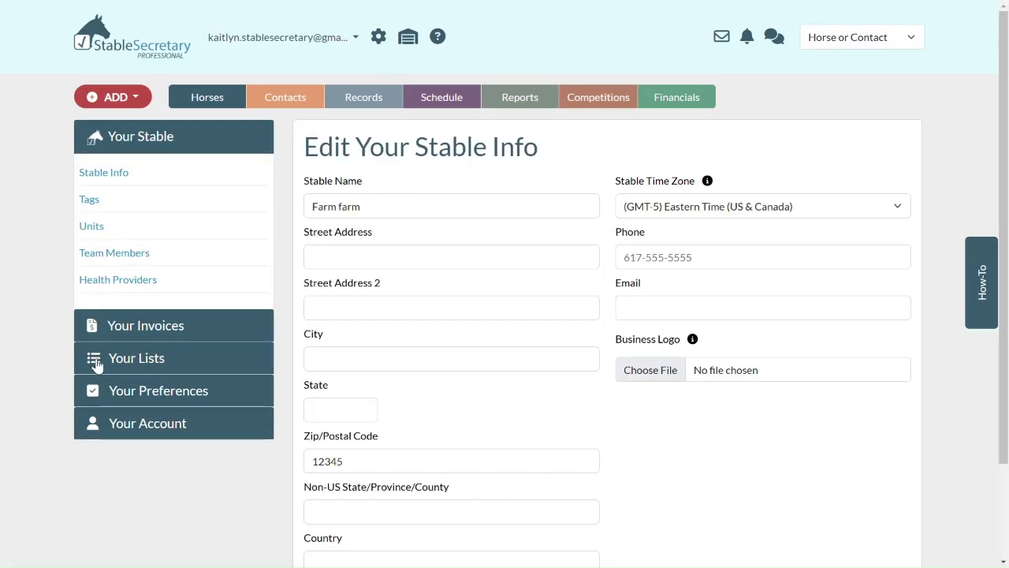
left_click(132, 361)
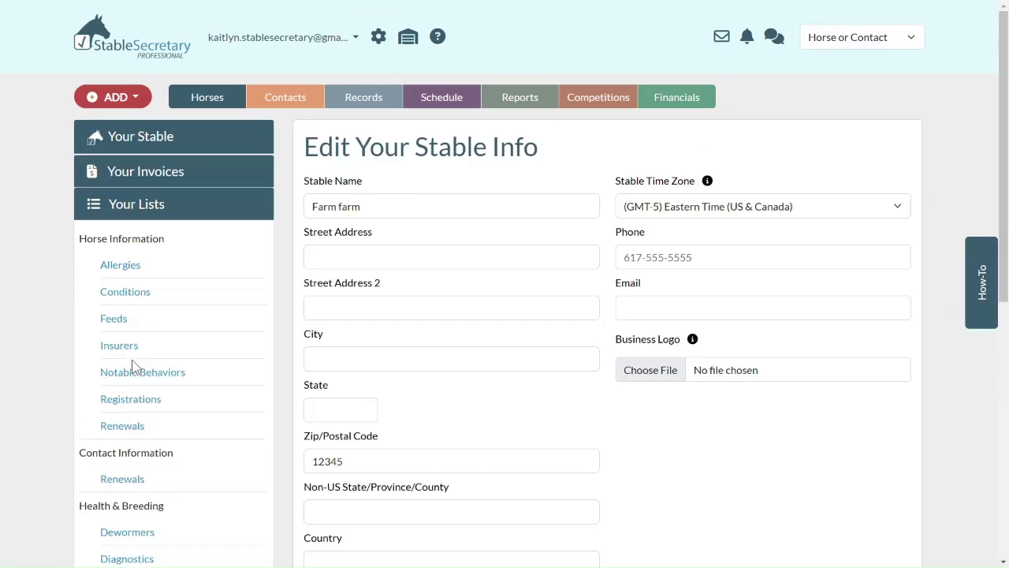
scroll(133, 363, "down", 5)
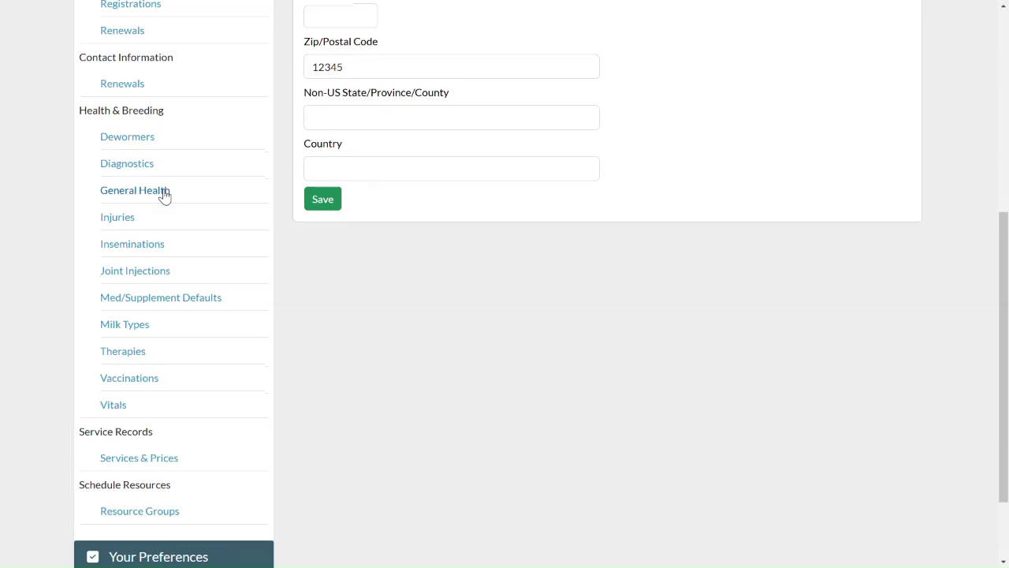
scroll(243, 255, "down", 1)
left_click(169, 393)
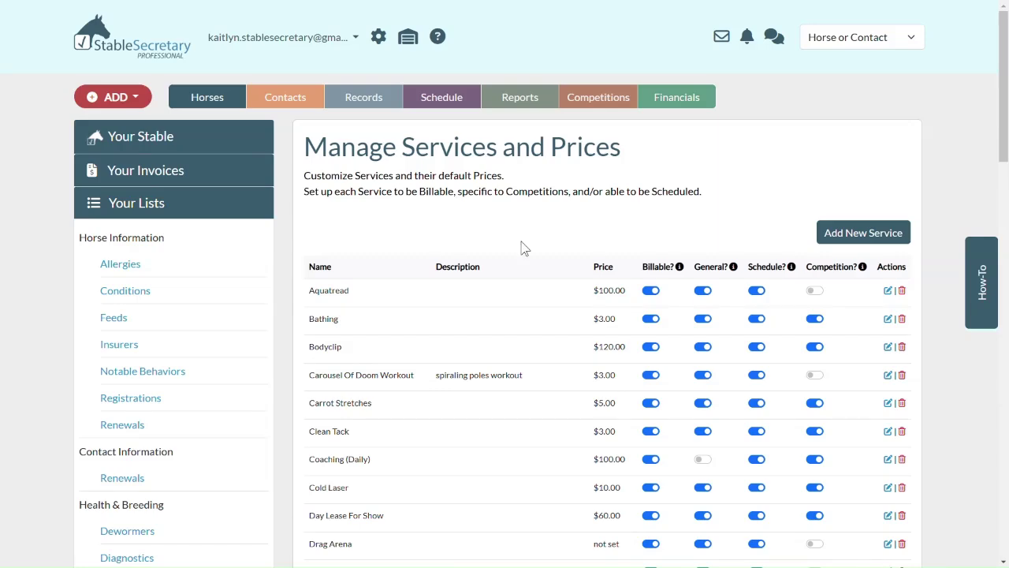
Start a new service named "add new service" and discard it without saving.
scroll(522, 245, "down", 2)
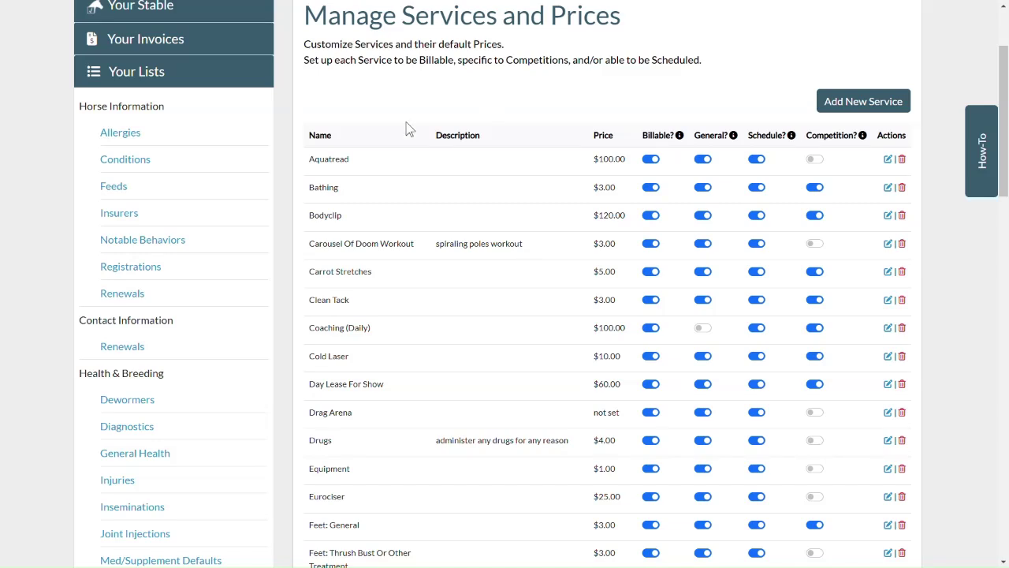
left_click(847, 111)
left_click(391, 153)
type("add new service")
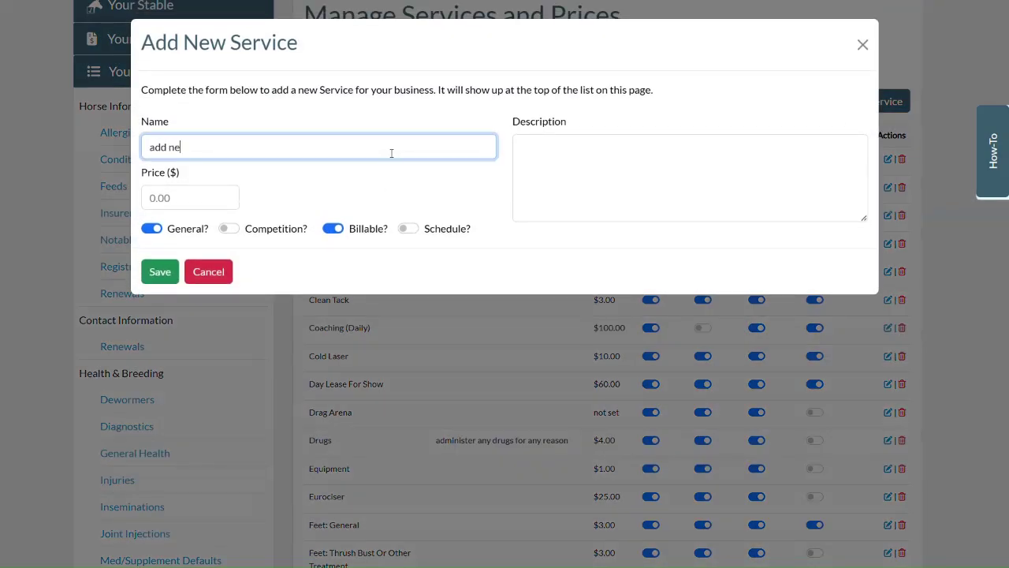
left_click(640, 194)
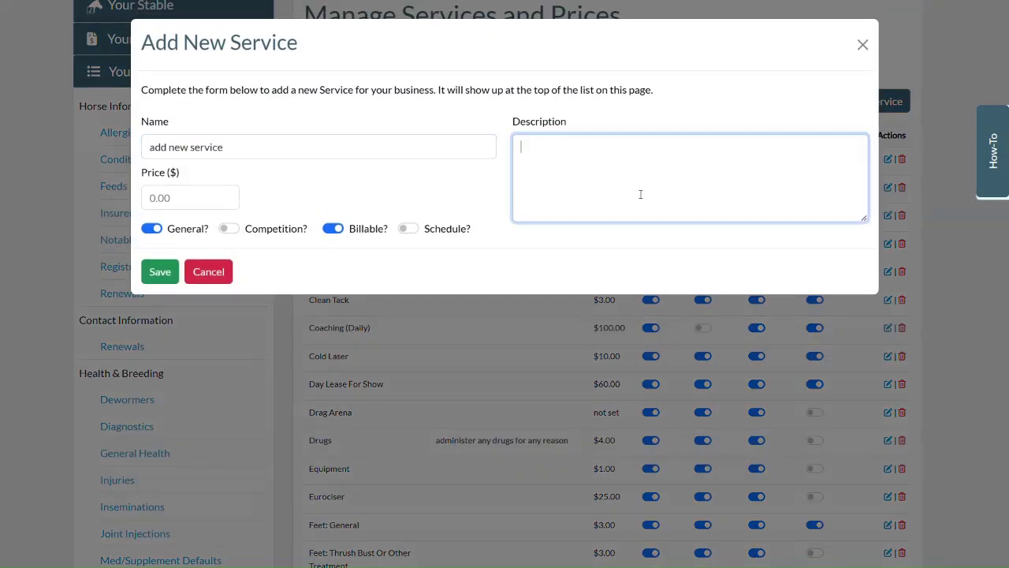
key("Escape")
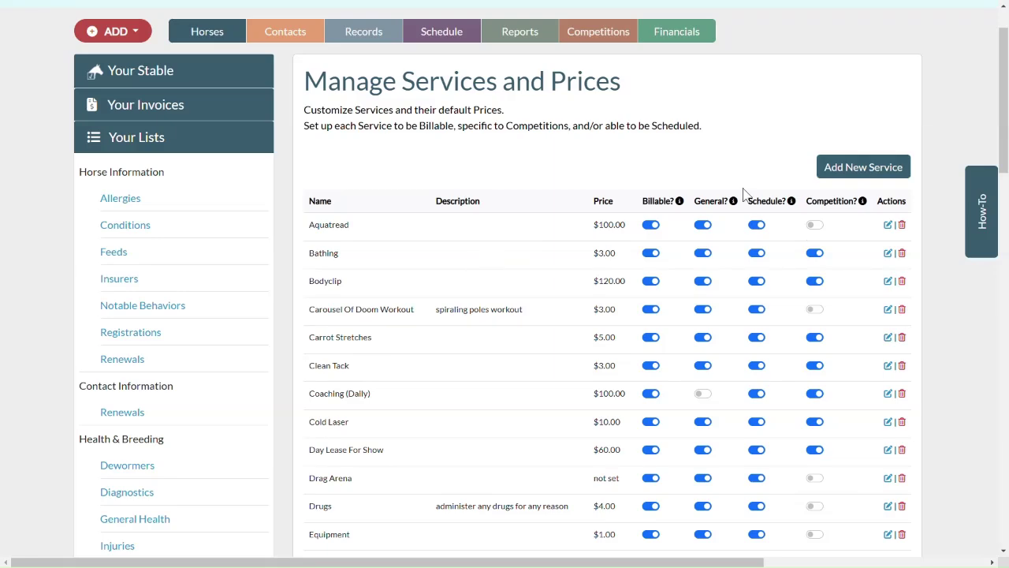
Open the Resource Groups list under Schedule Resources and review the schedule resources.
scroll(407, 262, "down", 5)
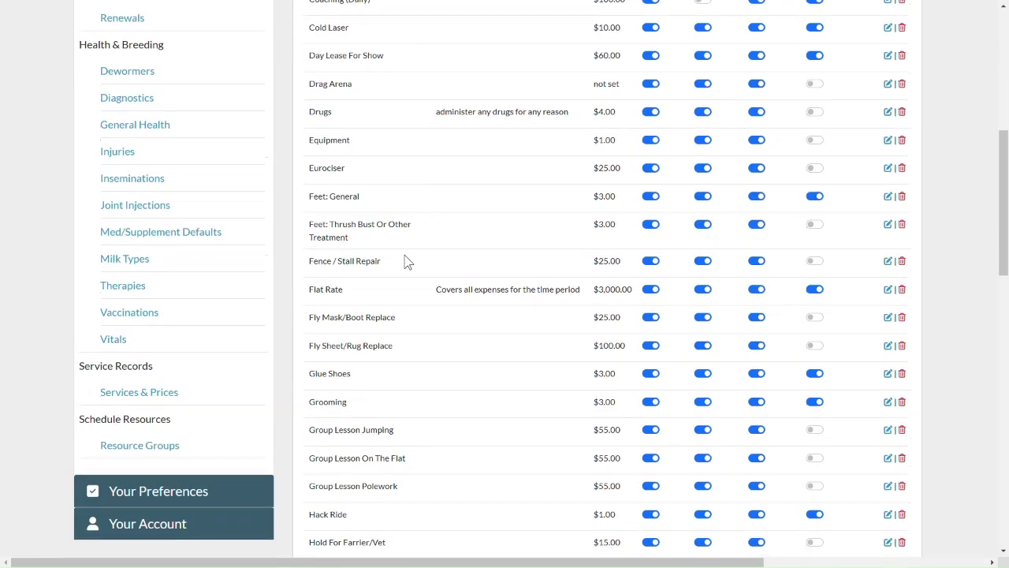
left_click(172, 446)
scroll(585, 330, "up", 6)
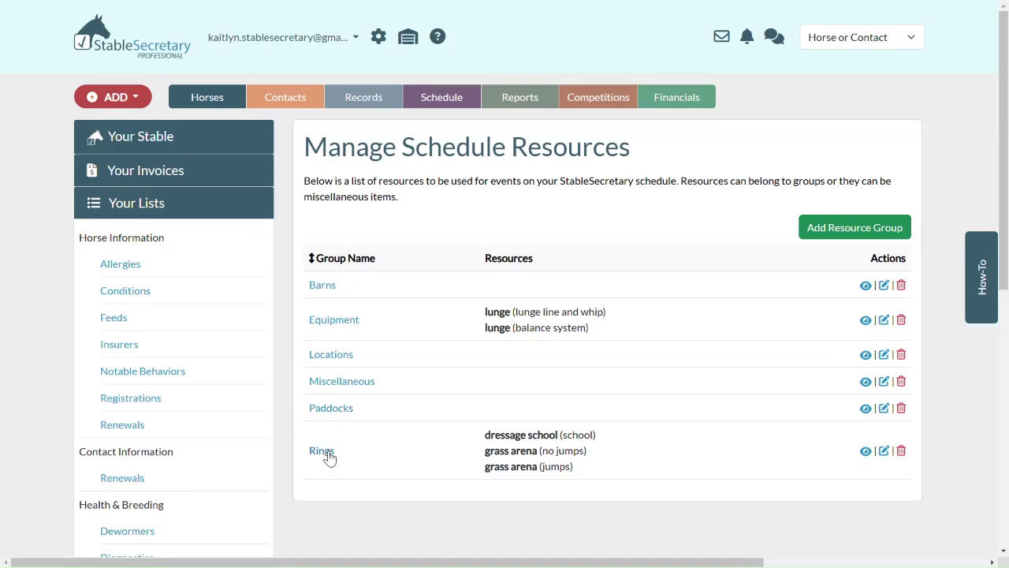
Return to the stable's lists in the settings and open the Allergies list under Horse Information to view the allergy types.
scroll(505, 430, "down", 1)
scroll(641, 243, "up", 1)
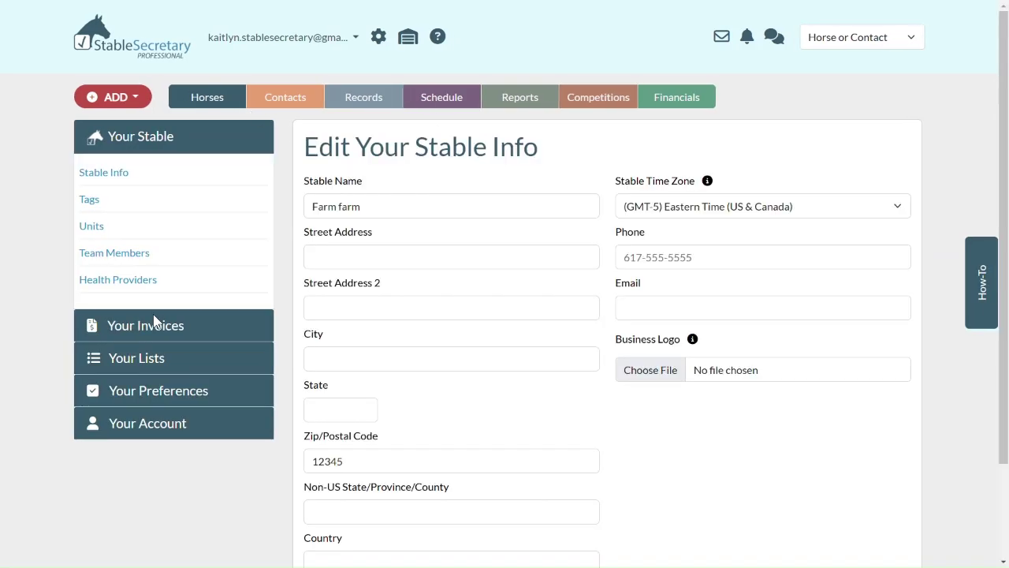
left_click(152, 356)
scroll(289, 236, "down", 2)
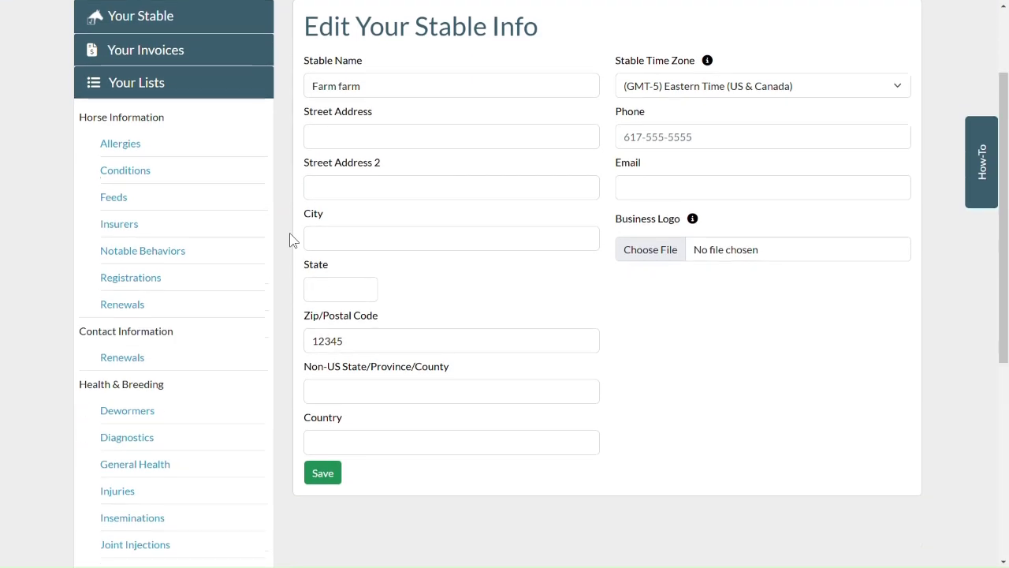
left_click(124, 134)
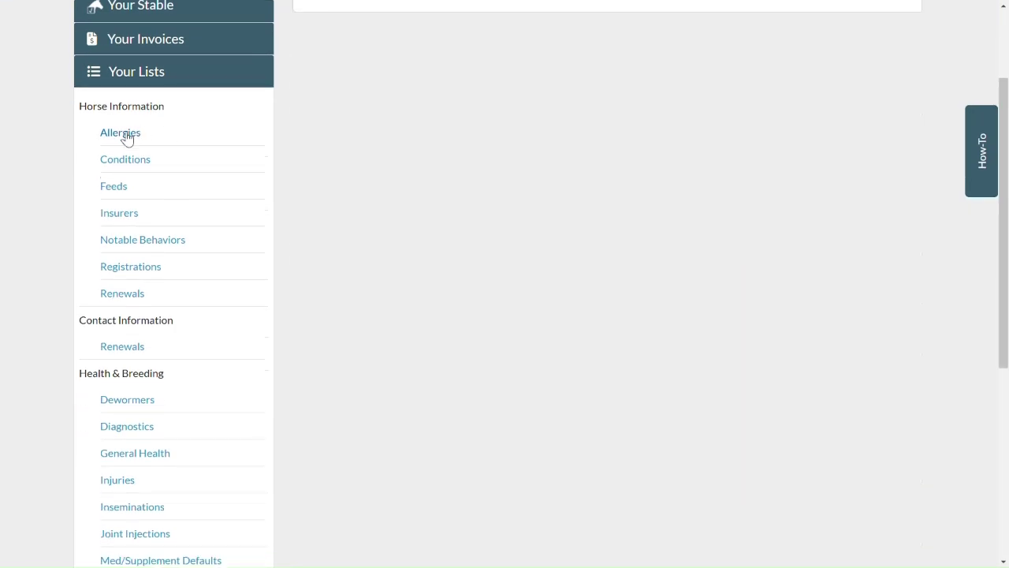
scroll(514, 99, "up", 2)
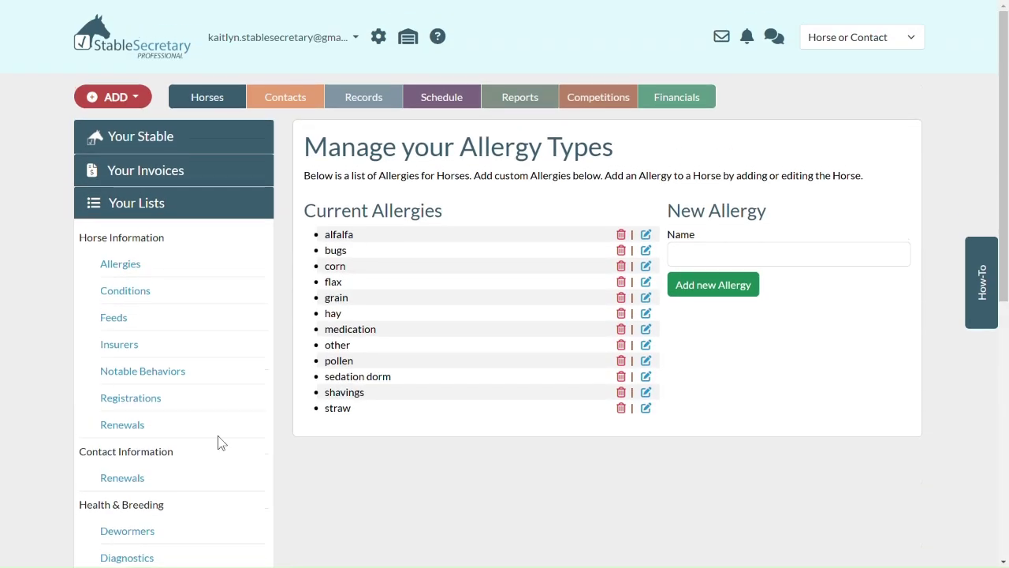
Open the Insurers list under Horse Information and look through the remaining list categories down to Schedule Resources.
scroll(219, 442, "down", 2)
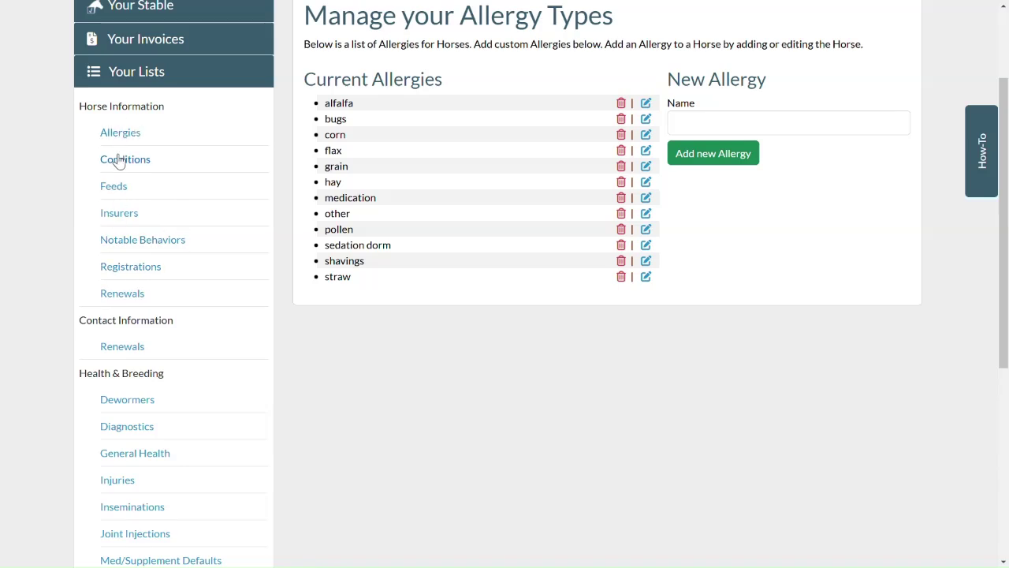
left_click(140, 220)
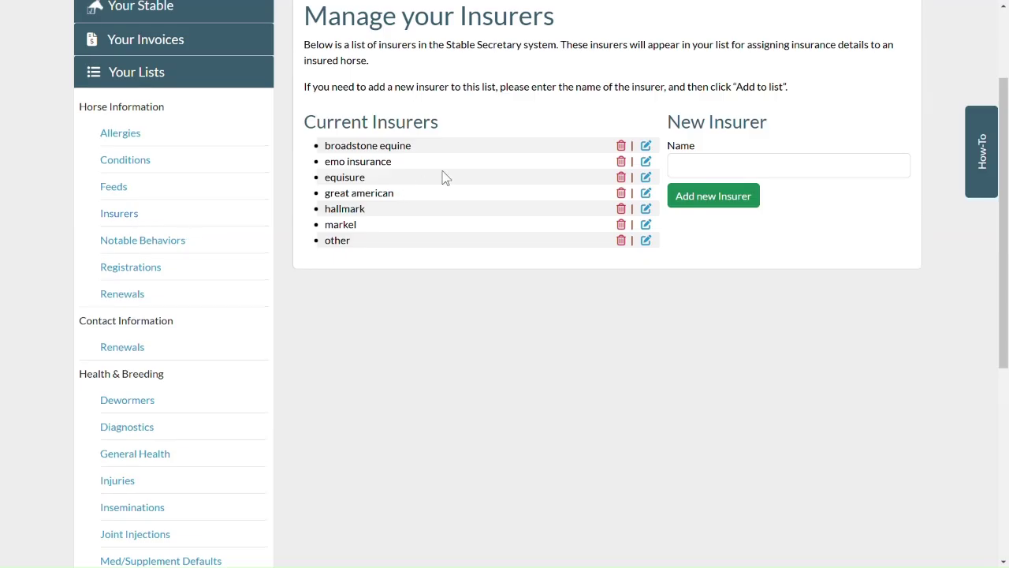
scroll(446, 175, "up", 3)
scroll(172, 322, "down", 1)
scroll(172, 322, "down", 5)
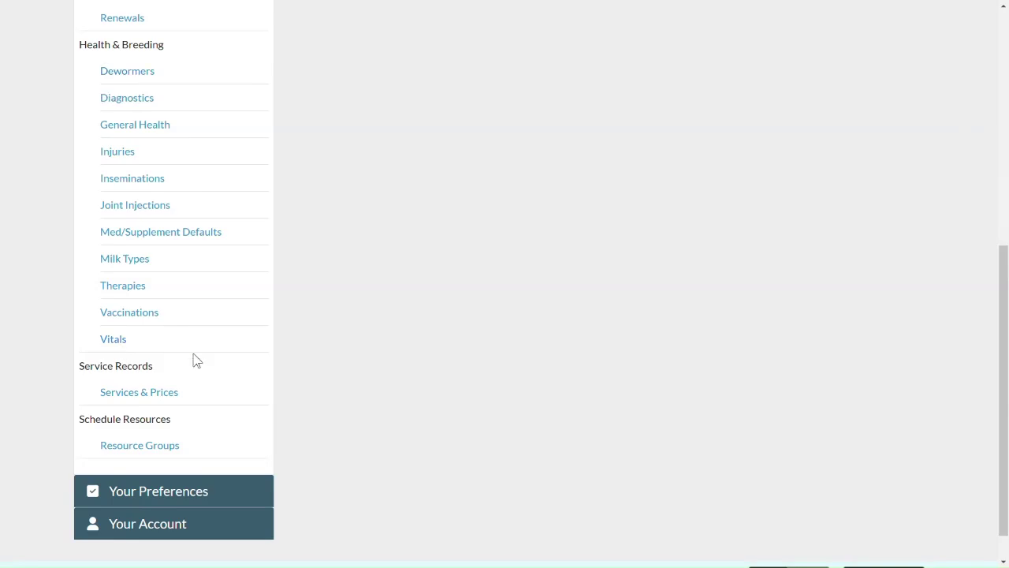
scroll(236, 323, "up", 5)
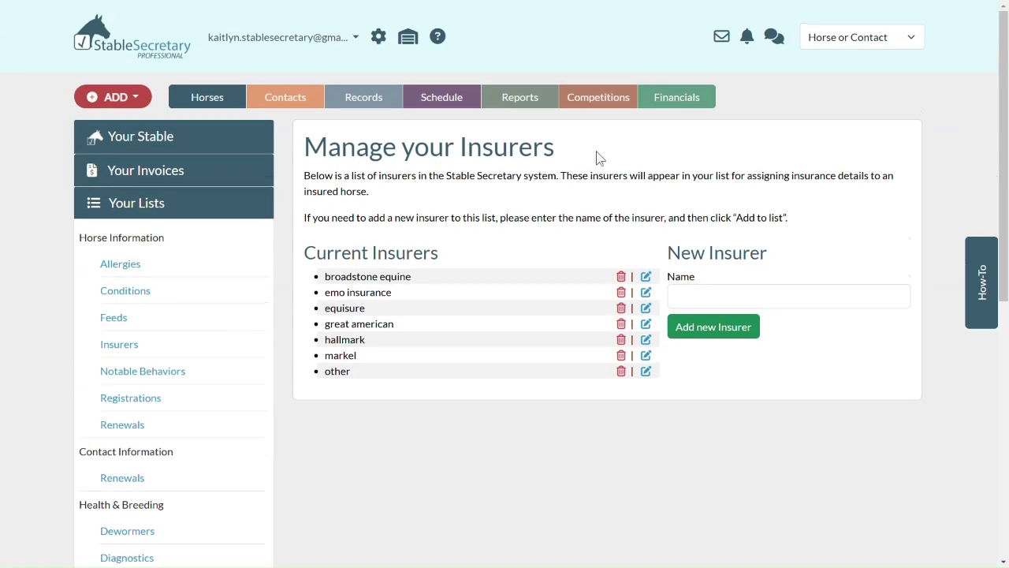
scroll(265, 233, "down", 2)
scroll(261, 229, "down", 3)
scroll(261, 230, "down", 2)
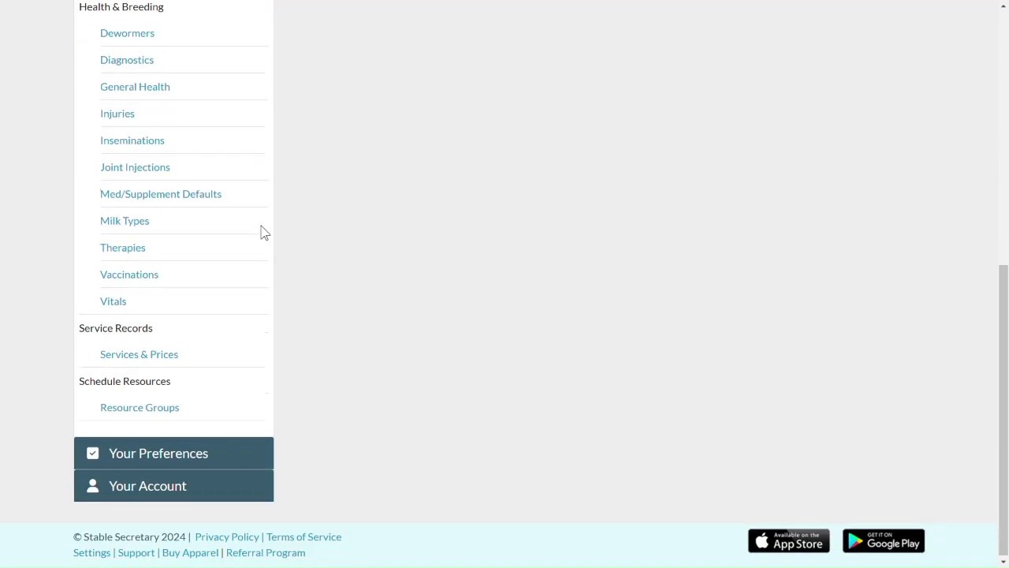